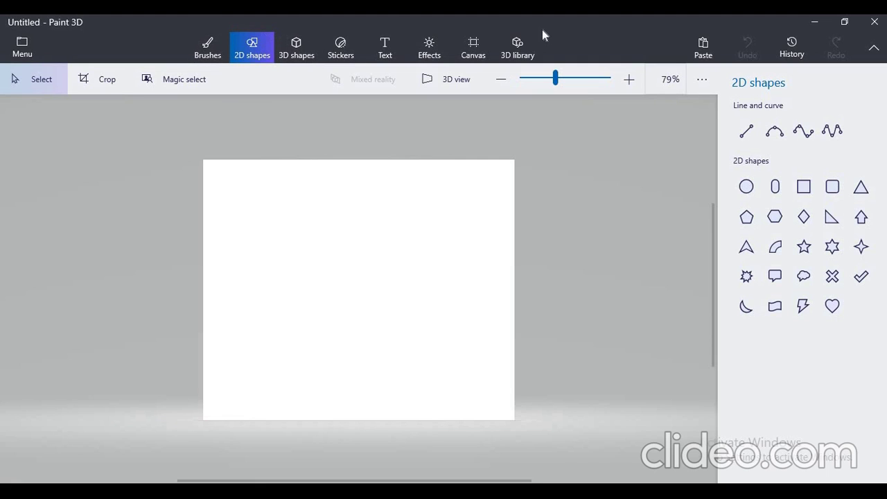
Switch from the 2D shapes to the 3D shapes tools on the blank canvas
left_click(298, 58)
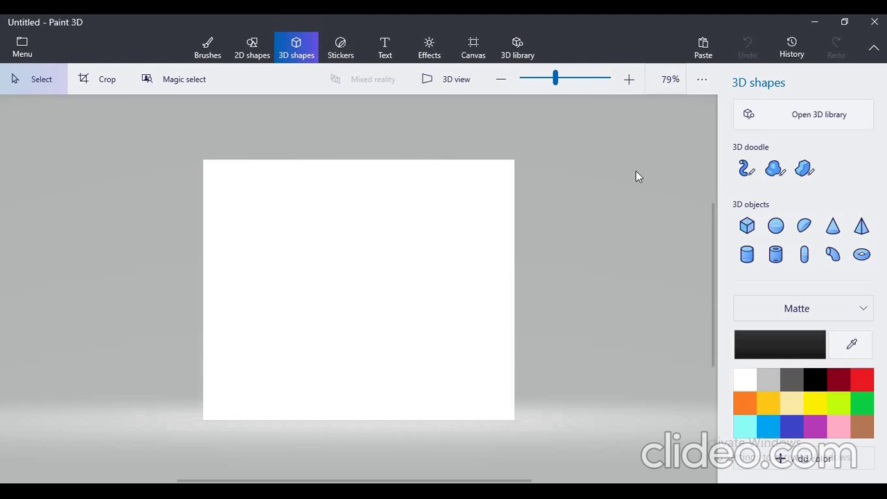
Choose the Hemisphere 3D object with a gold Polished metal material
left_click(803, 229)
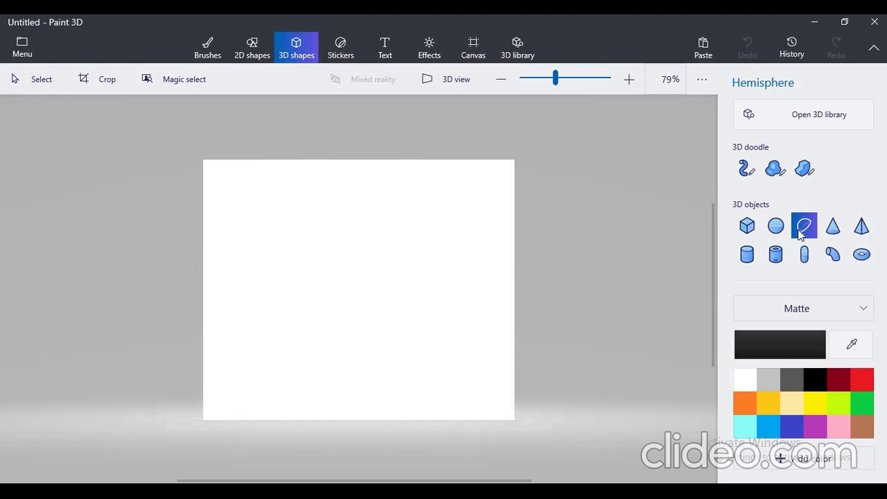
left_click(807, 313)
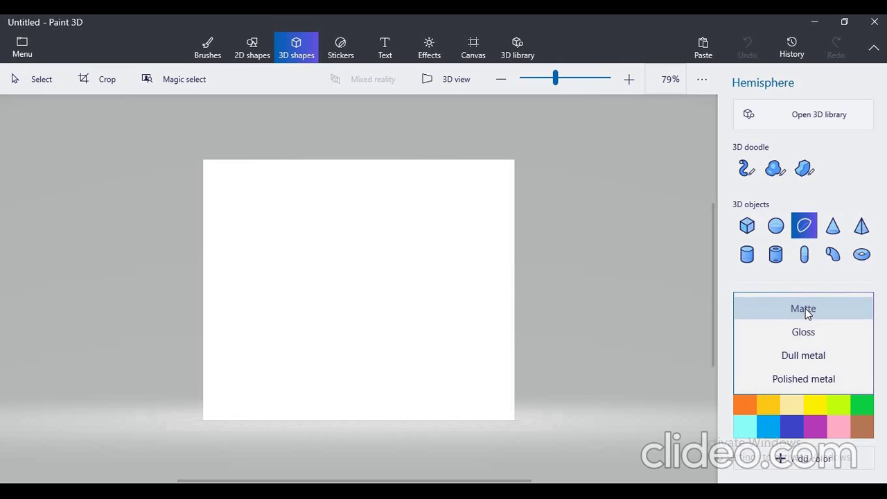
left_click(810, 379)
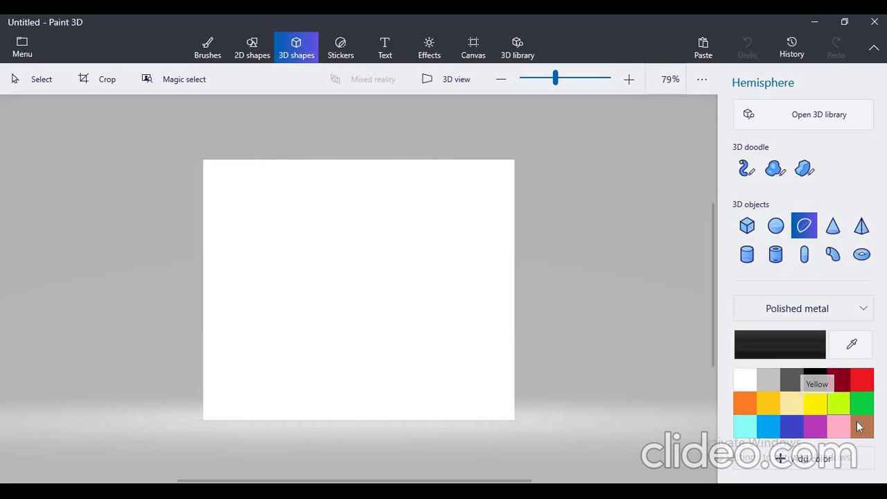
left_click(766, 403)
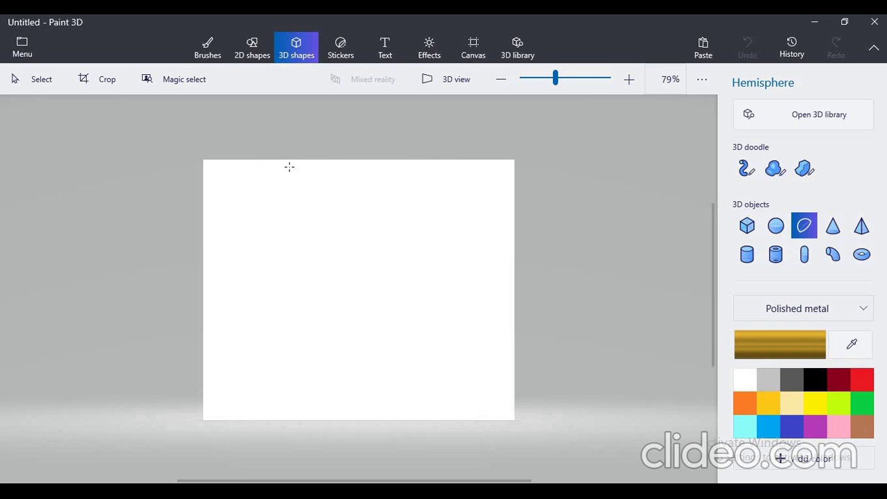
Draw a gold hemisphere on the canvas and enlarge it
left_click_drag(303, 164, 401, 320)
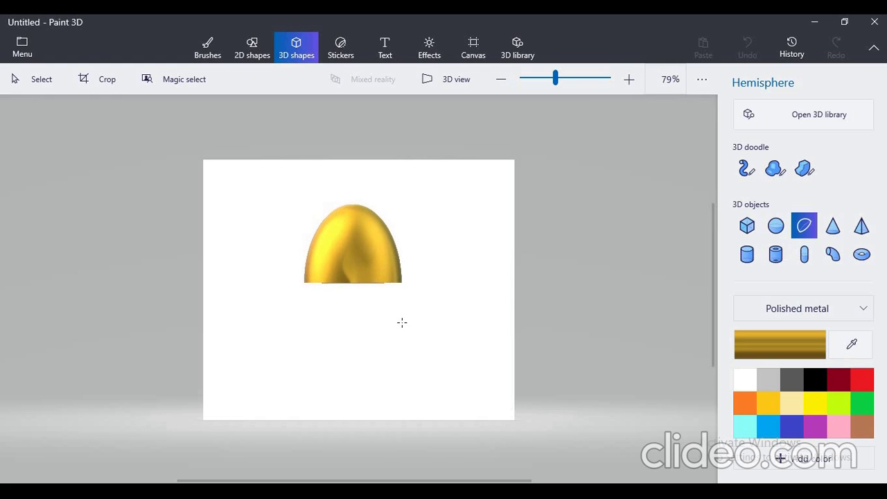
left_click(369, 258)
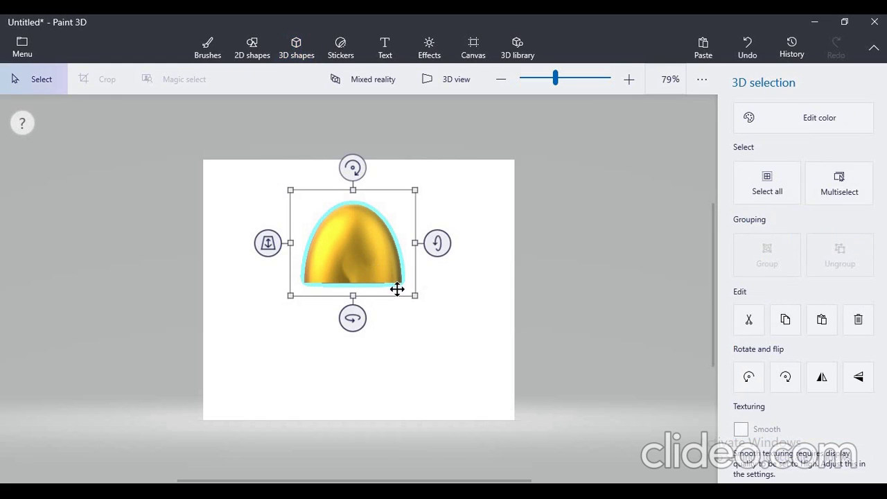
left_click_drag(419, 308, 452, 344)
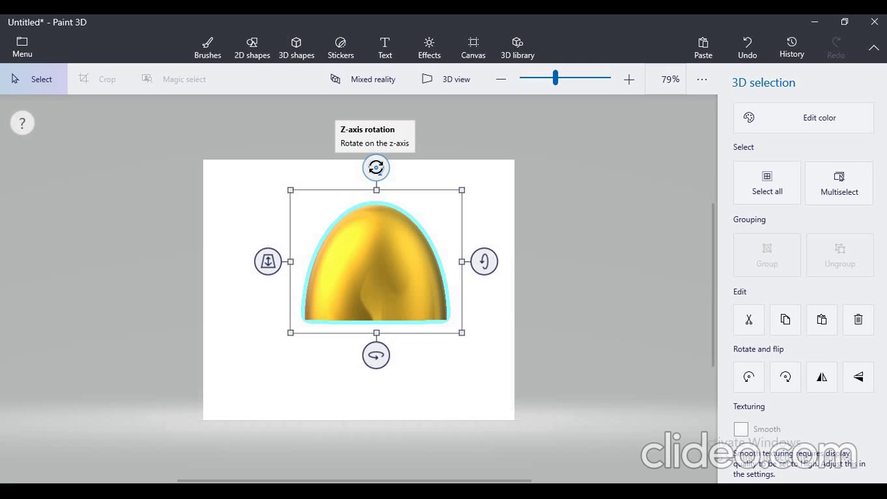
Rotate the hemisphere on its Z and X axes so its opening faces up like a bowl
left_click_drag(376, 167, 396, 303)
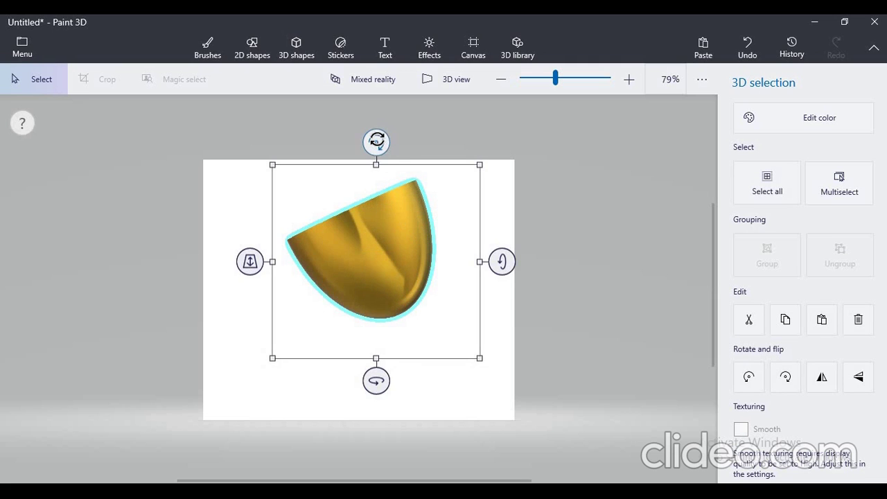
left_click_drag(378, 142, 434, 155)
left_click(446, 174)
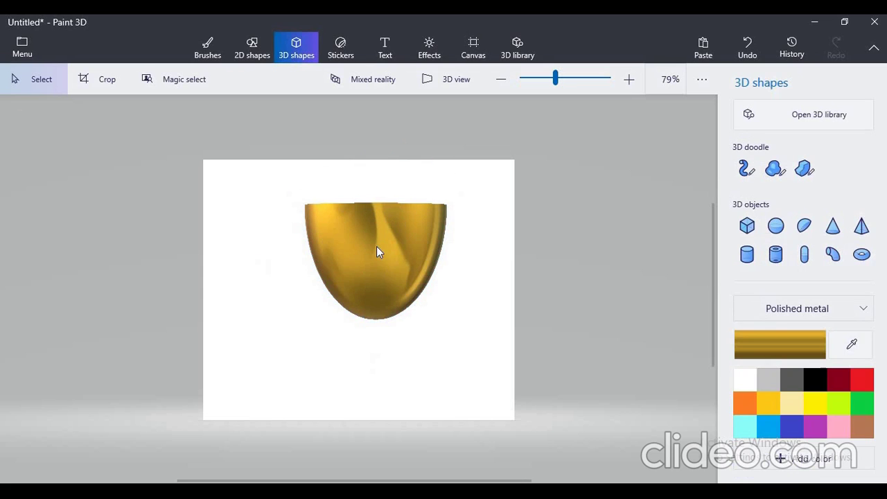
left_click(377, 249)
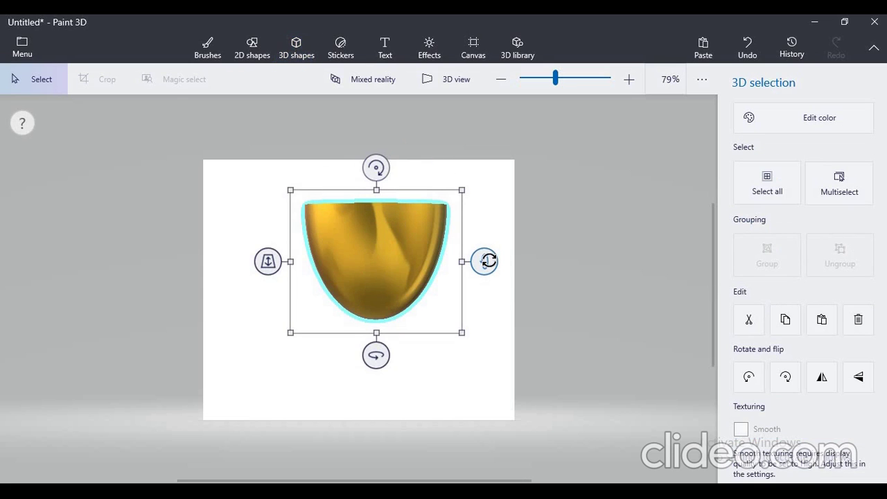
mouse_move(488, 261)
left_mouse_down()
mouse_move(485, 291)
mouse_move(485, 266)
left_mouse_up()
left_click(485, 352)
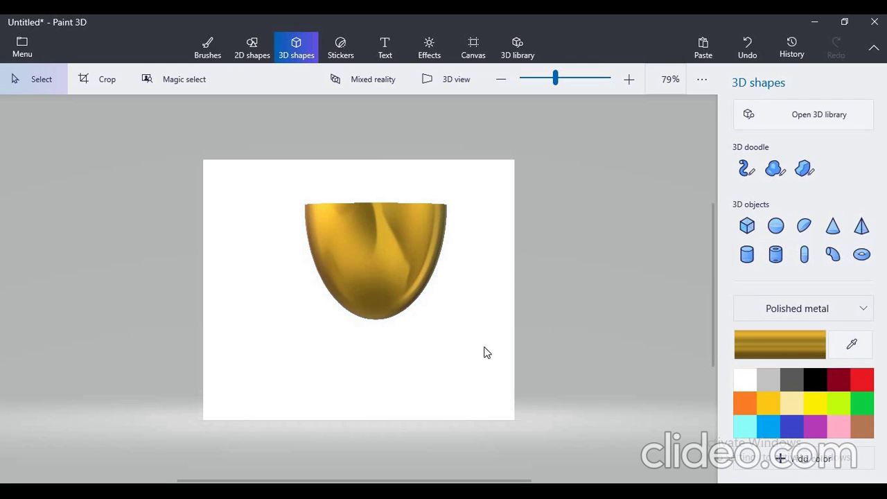
Draw a wide flat gold hemisphere below the bowl, turn it 180° on Z, and tilt it to show its top
left_click(805, 227)
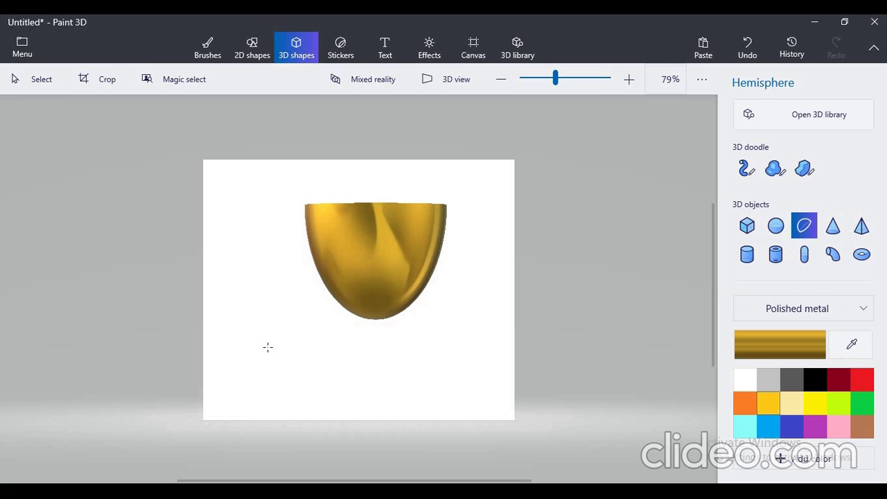
left_click_drag(267, 346, 522, 376)
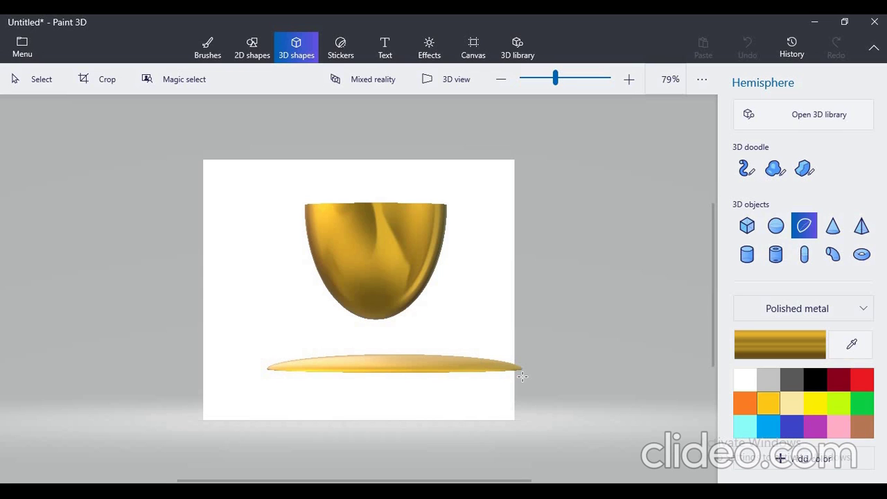
left_click_drag(522, 376, 522, 376)
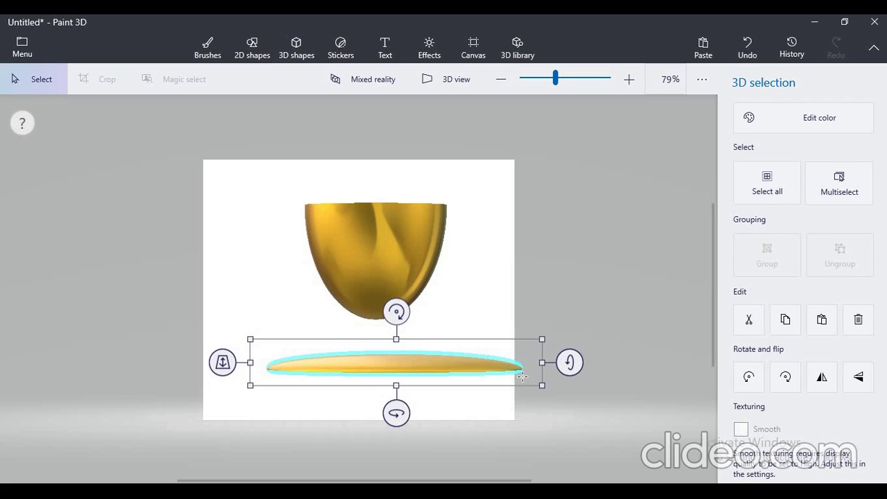
left_click_drag(398, 313, 397, 384)
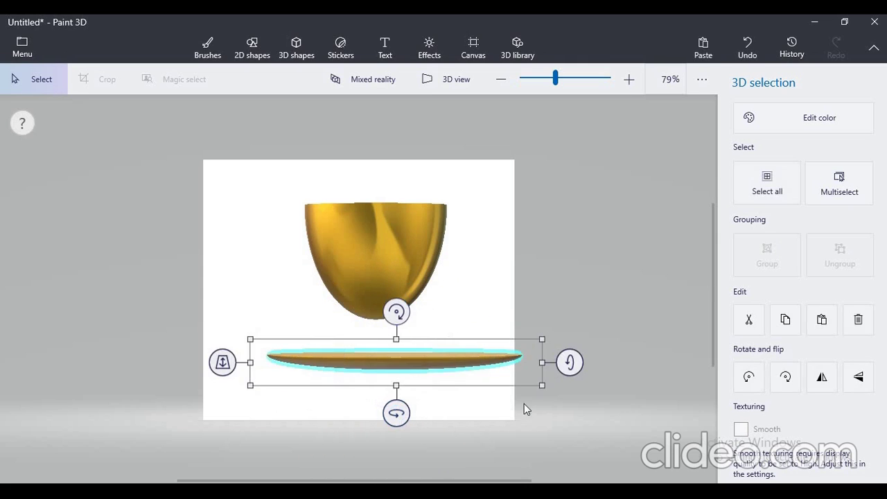
mouse_move(570, 362)
left_mouse_down()
mouse_move(564, 390)
mouse_move(567, 367)
left_mouse_up()
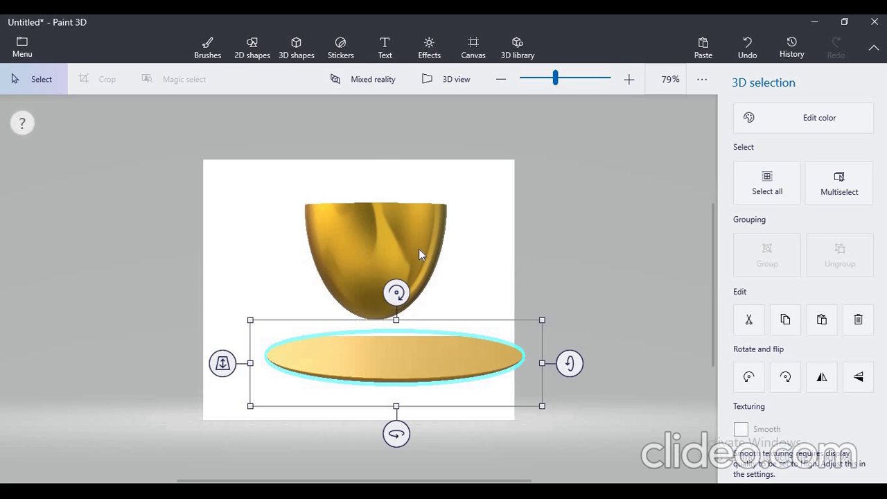
left_click(419, 251)
Tilt the bowl to show its opening and lower it onto the saucer, checking placement in 3D view
left_click_drag(488, 260, 488, 263)
left_click_drag(387, 246, 410, 280)
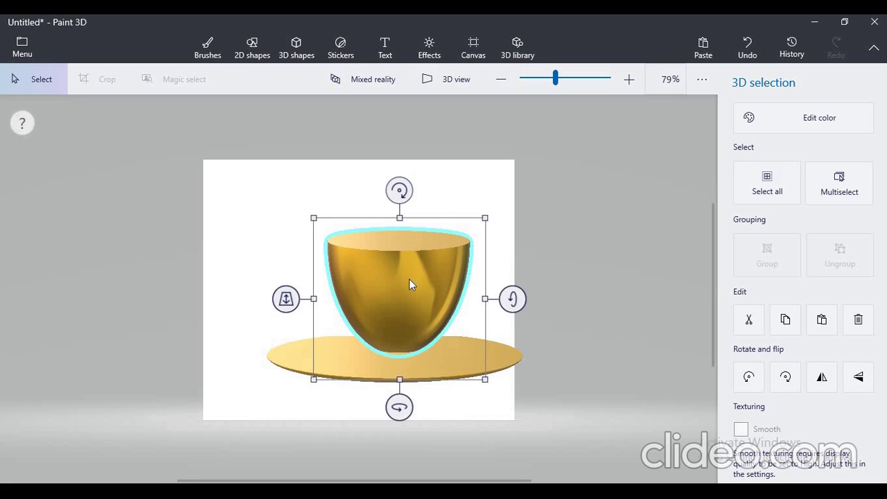
left_click(455, 81)
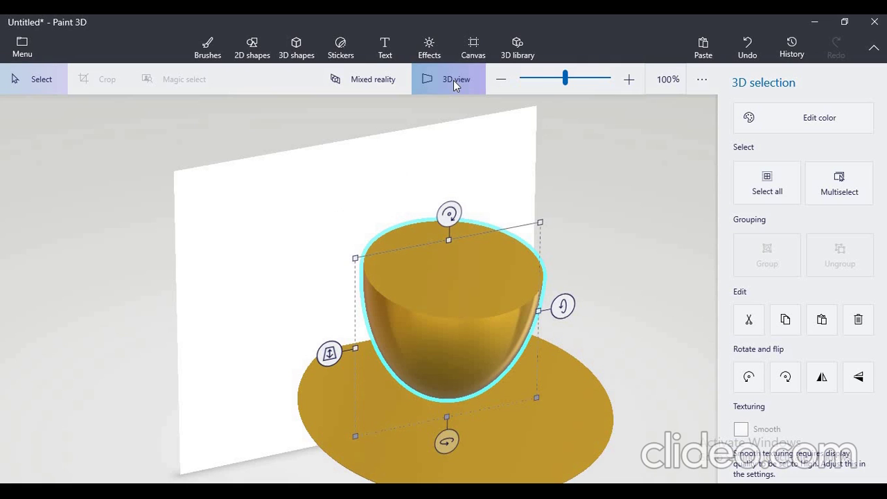
left_click(453, 80)
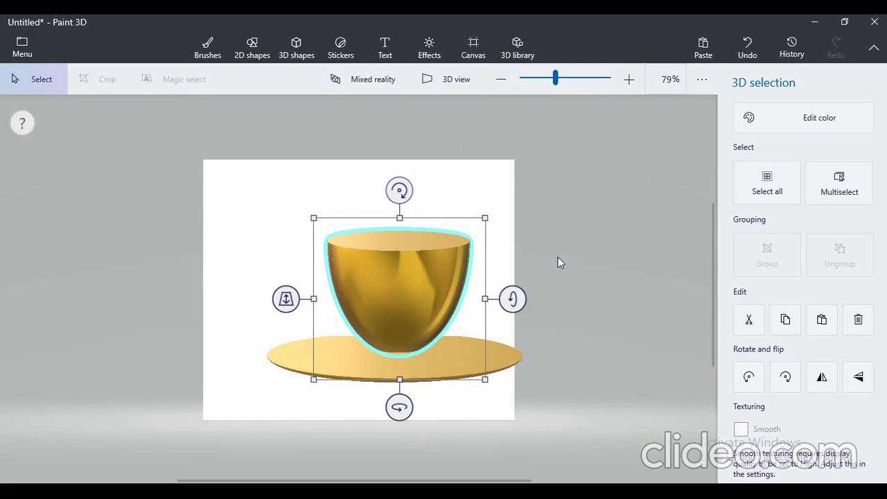
left_click(559, 259)
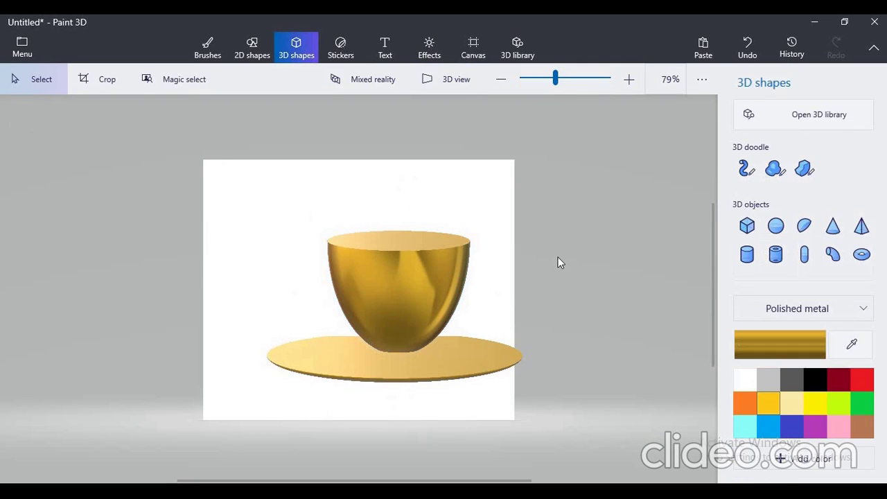
Adjust the cup's tilt, then multiselect the cup and saucer and group them
left_click(416, 261)
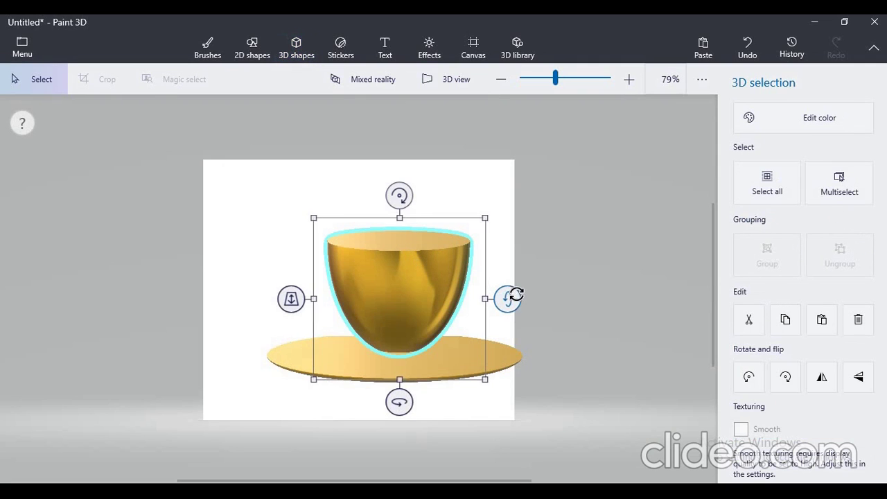
left_click_drag(517, 341, 506, 299)
key("ctrl")
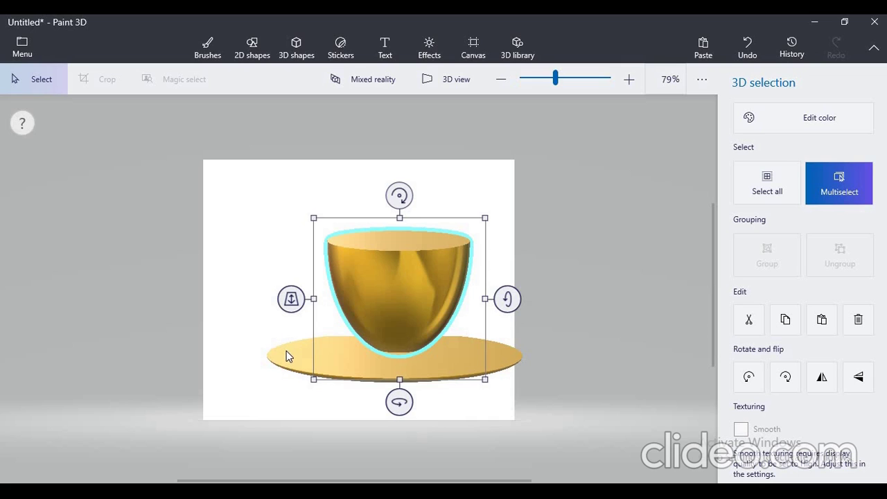
left_click(286, 351)
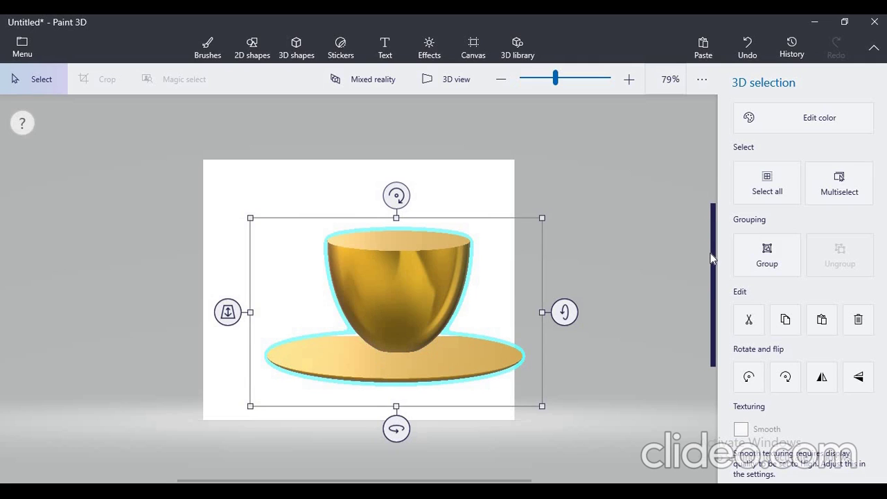
left_click(767, 261)
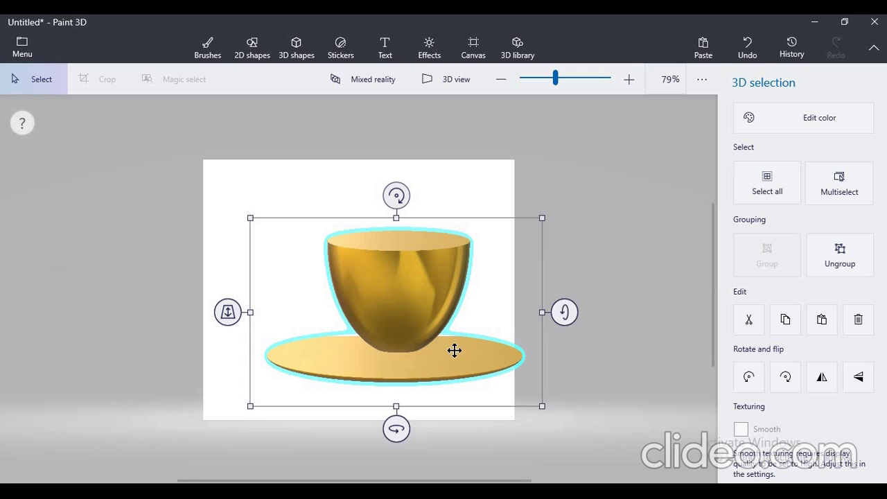
left_click_drag(567, 311, 540, 312)
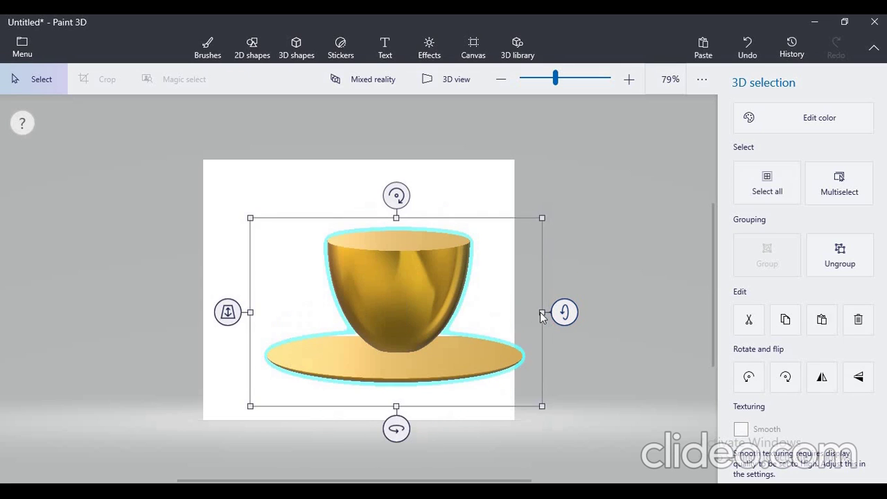
left_click(602, 296)
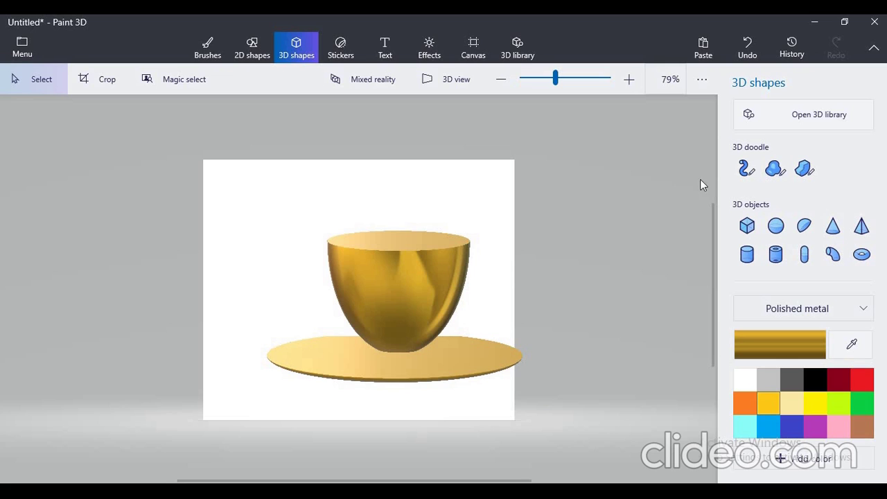
With a thicker gold tube brush, draw a handle curving off the cup's right side and confirm it
left_click(747, 170)
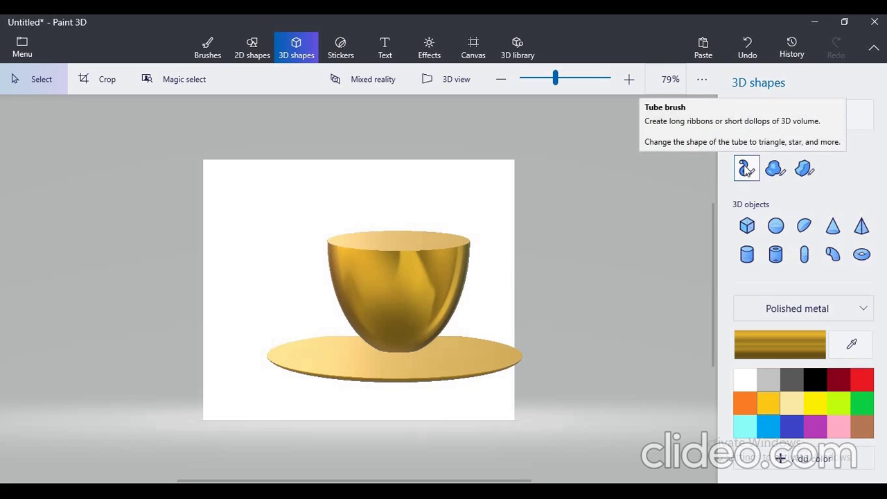
left_click(746, 170)
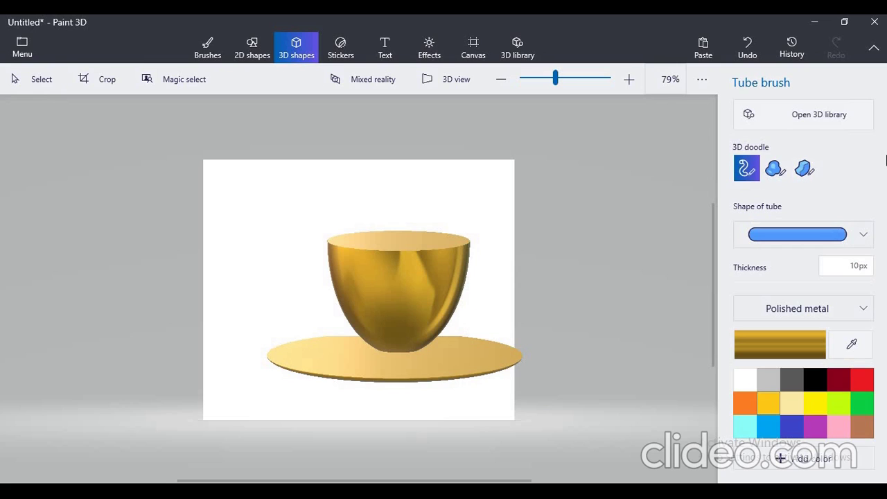
scroll(798, 194, "down", 3)
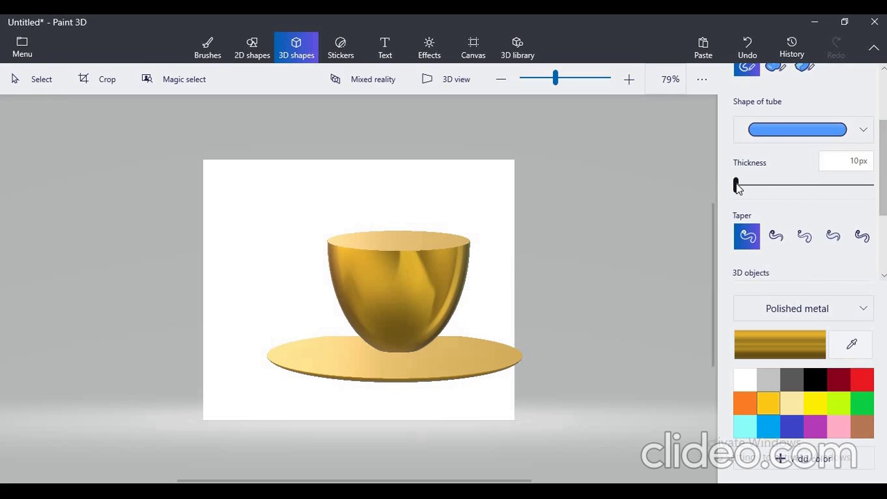
mouse_move(739, 184)
left_mouse_down()
mouse_move(786, 186)
mouse_move(733, 190)
left_mouse_up()
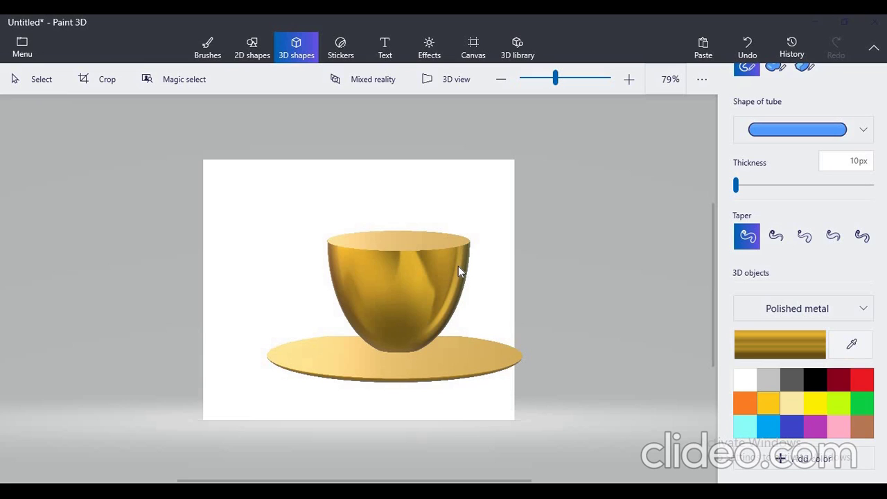
mouse_move(458, 266)
left_mouse_down()
mouse_move(478, 257)
mouse_move(493, 278)
mouse_move(463, 312)
mouse_move(442, 314)
left_mouse_up()
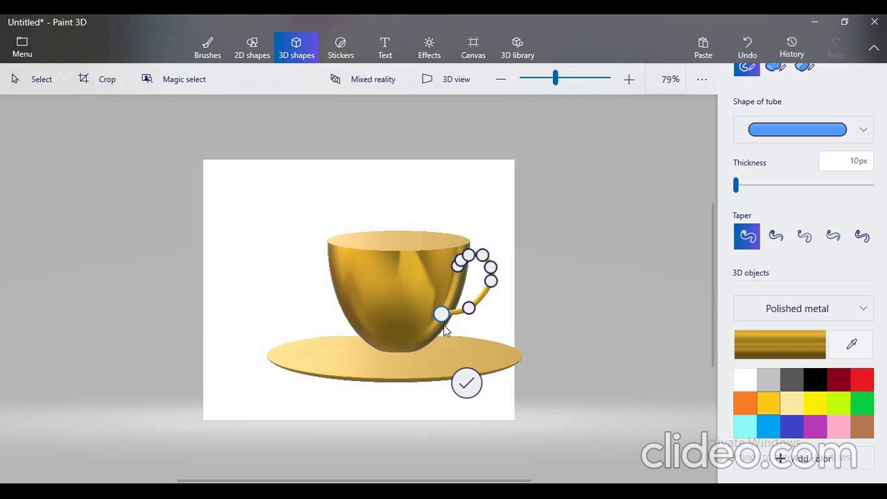
left_click(466, 383)
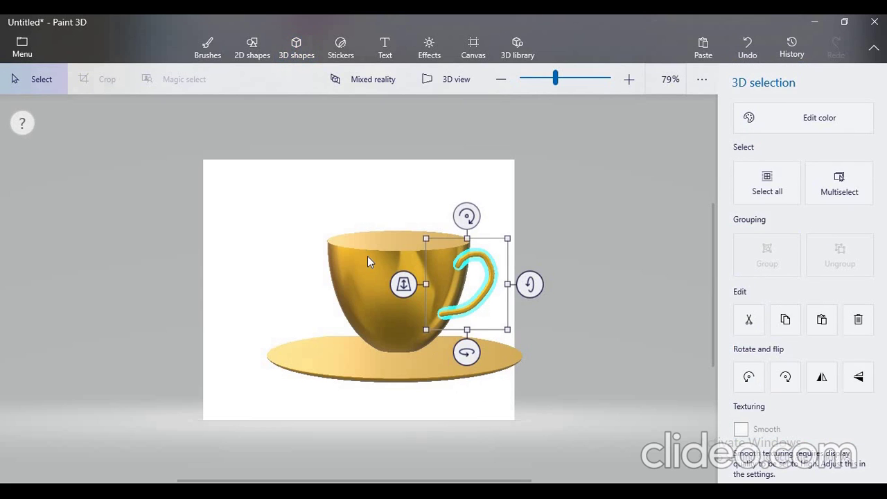
Select the tube handle and push it back in depth until it meets the cup's side
left_click(348, 228)
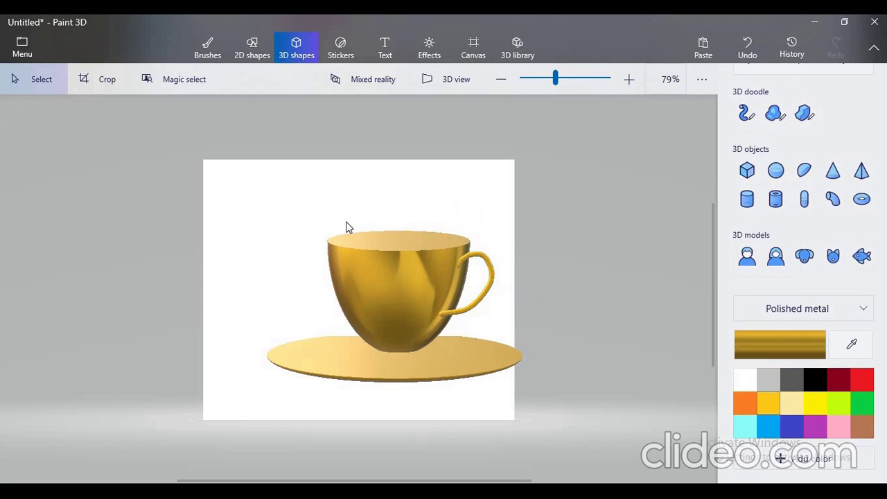
left_click(468, 314)
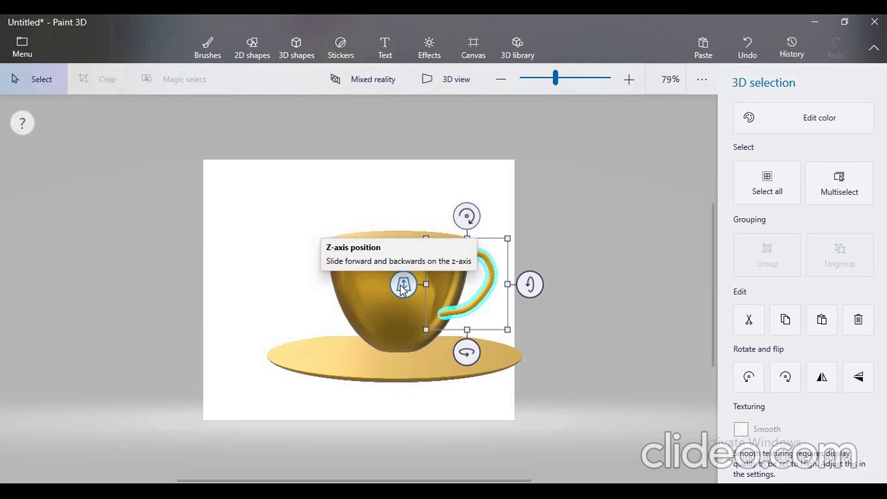
left_click_drag(401, 286, 402, 269)
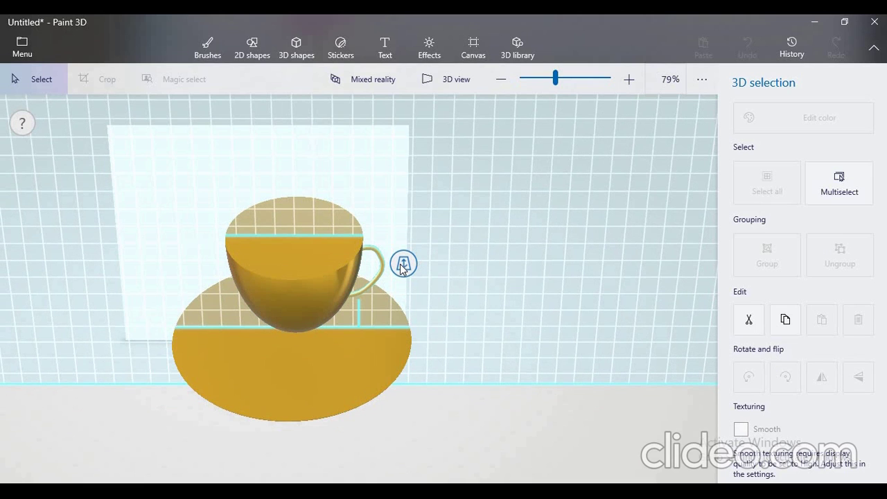
left_click_drag(401, 266, 400, 266)
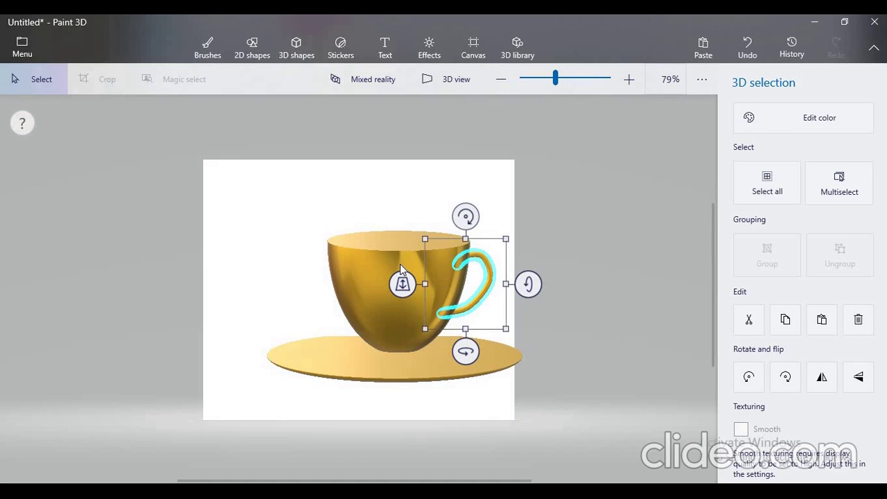
left_click(362, 266)
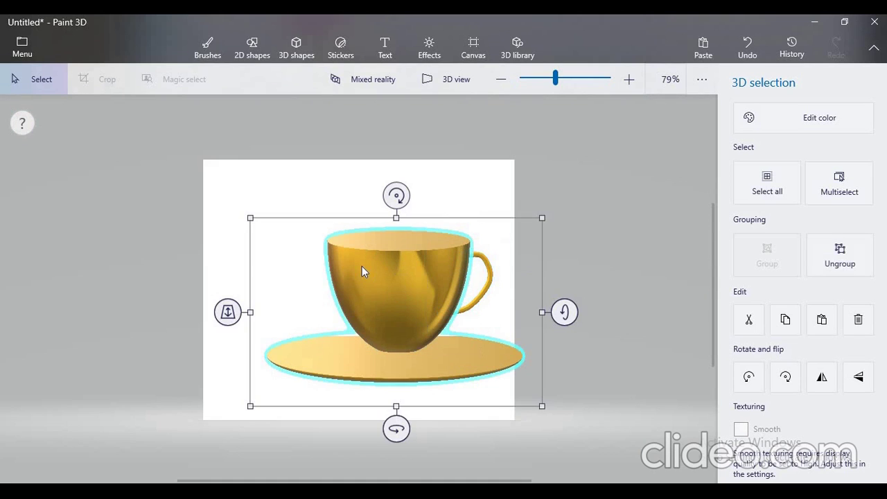
left_click(478, 303)
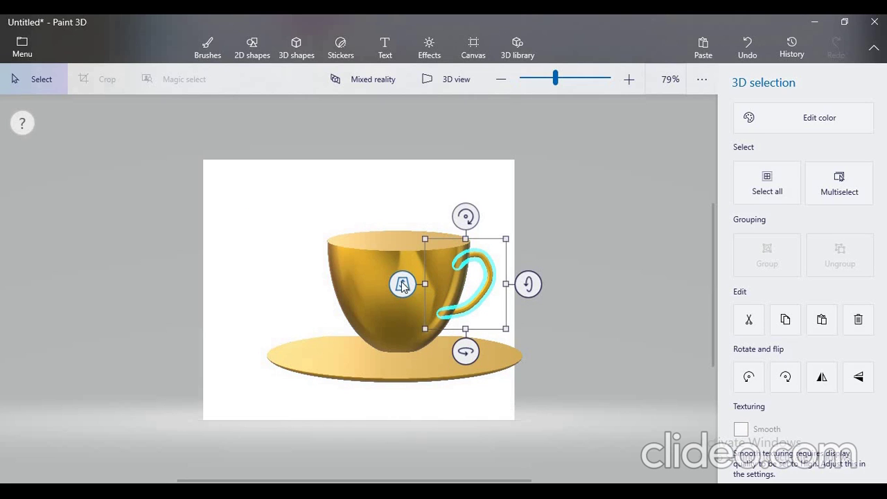
left_click_drag(402, 286, 402, 295)
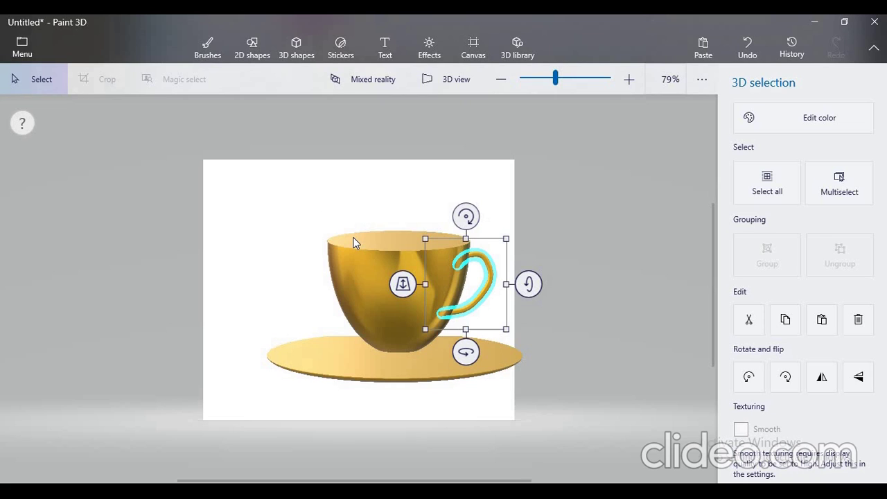
key("ctrl")
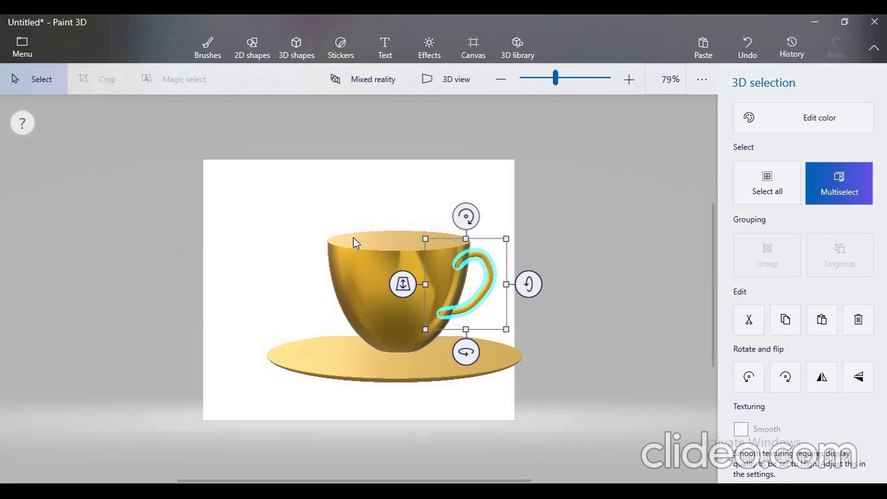
Add the cup and saucer to the handle selection, group all three, and spin to check
left_click(362, 274, "ctrl")
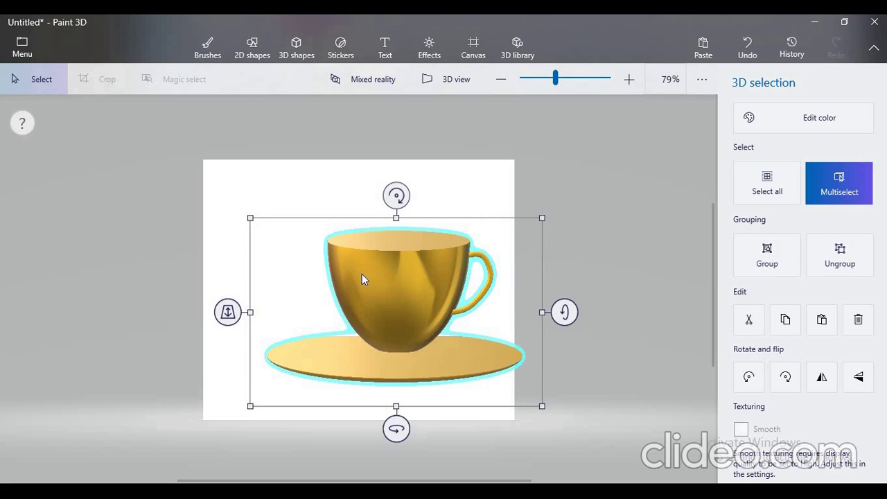
left_click(747, 267)
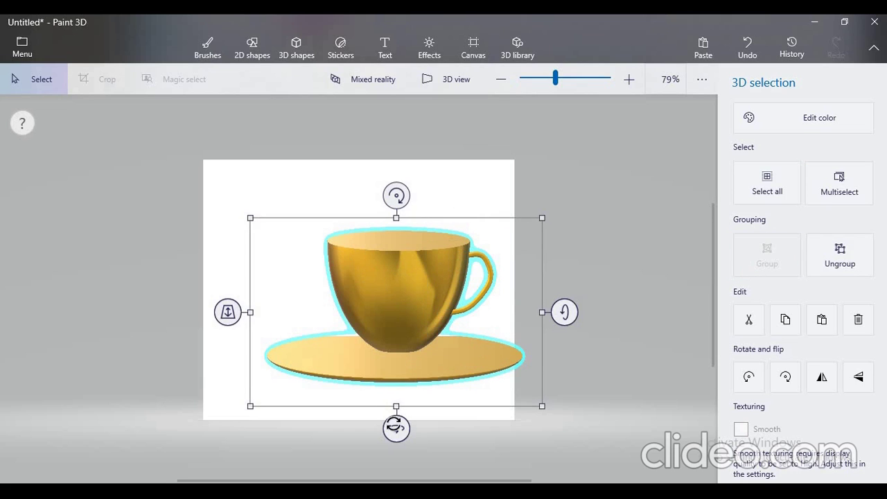
left_click_drag(396, 428, 397, 404)
Place a Sun sticker on the front of the cup
left_click(443, 176)
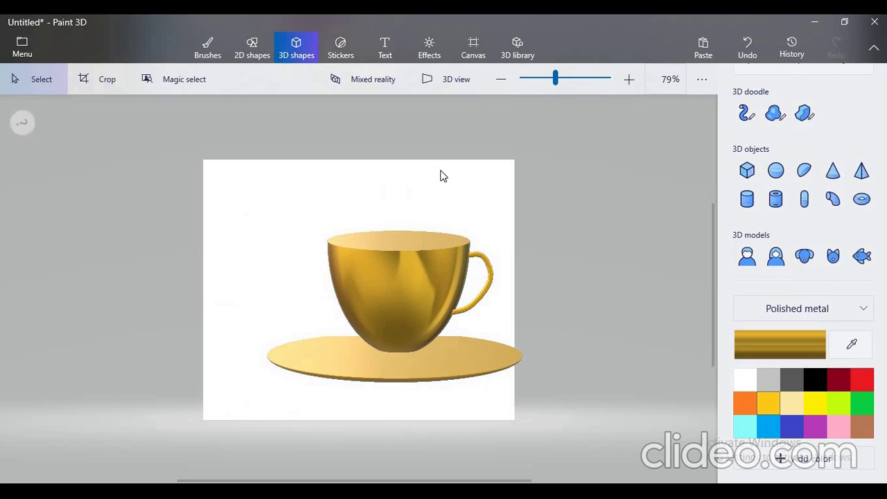
left_click(253, 50)
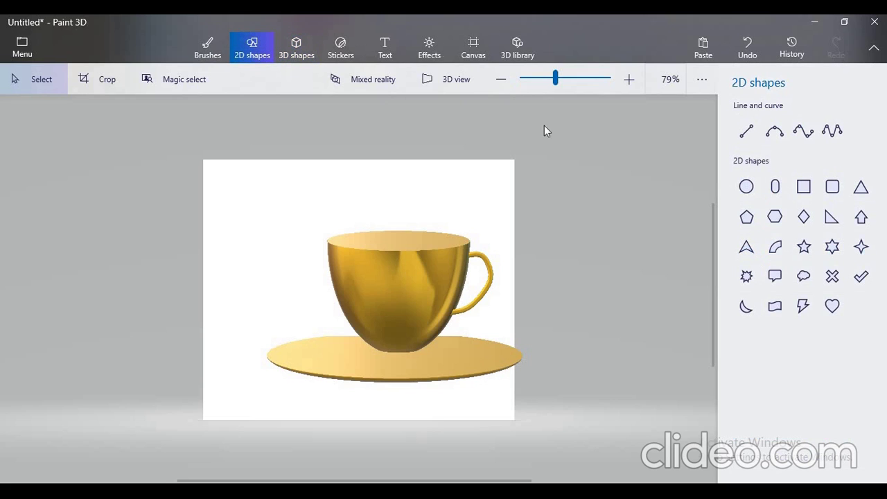
left_click(355, 43)
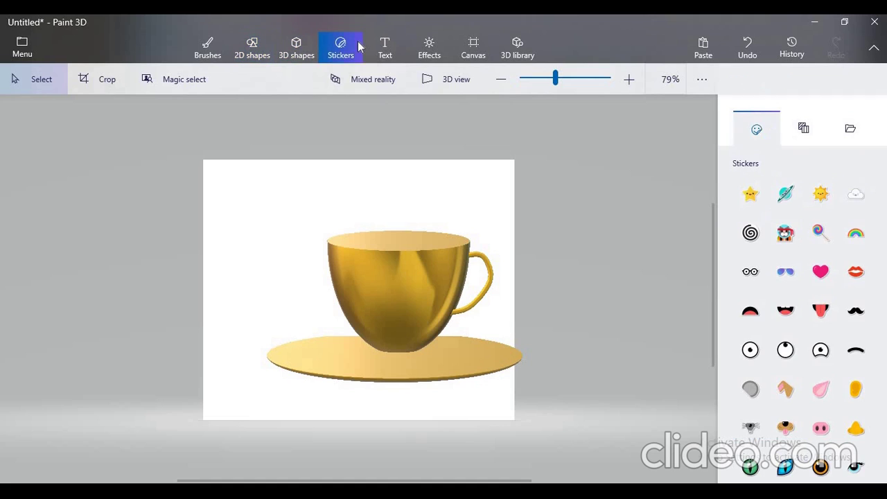
left_click(819, 195)
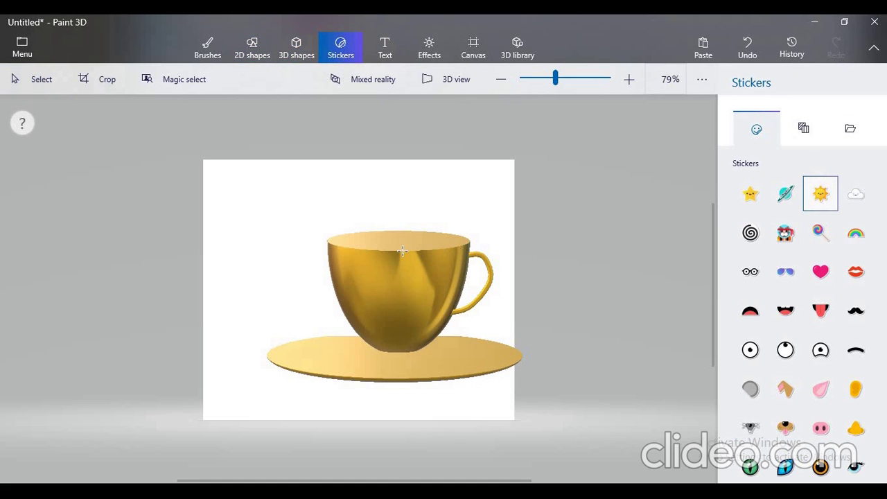
left_click_drag(446, 336, 417, 321)
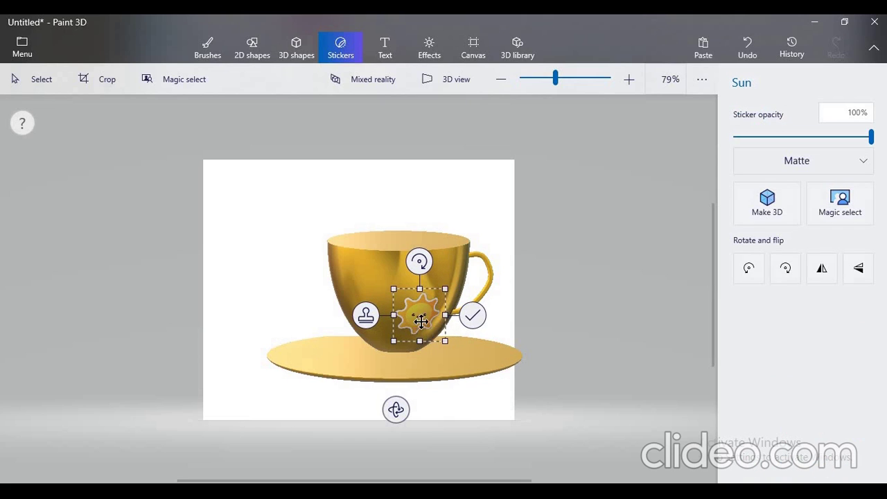
left_click(476, 326)
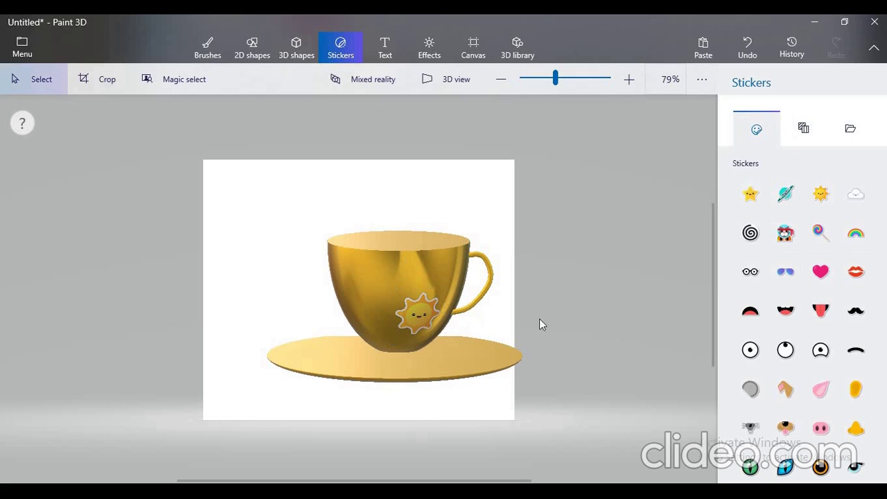
Add a Rainbow sticker on the cup, tilted, moved up-left and enlarged
left_click(858, 239)
left_click(406, 264)
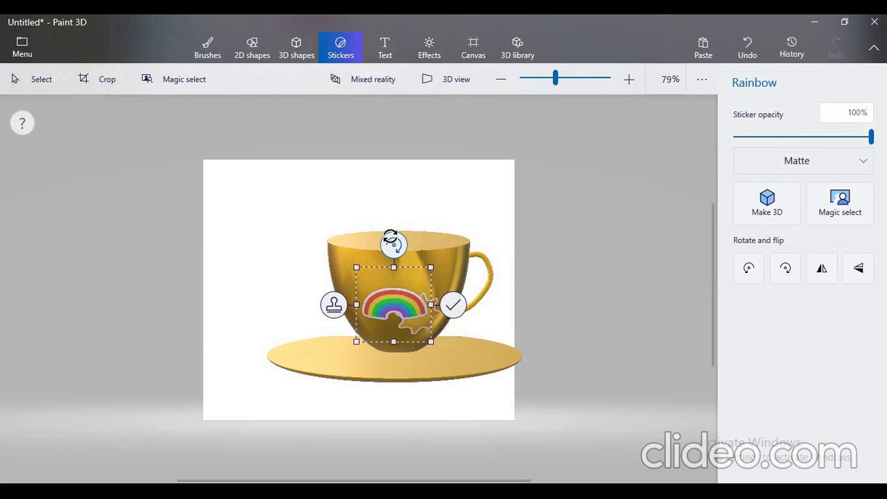
left_click_drag(378, 243, 352, 261)
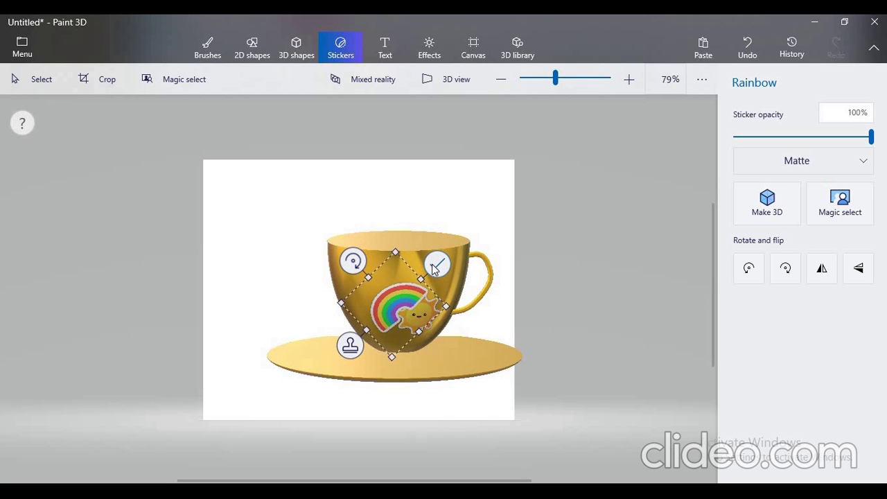
left_click_drag(384, 301, 379, 286)
left_click_drag(356, 315, 341, 330)
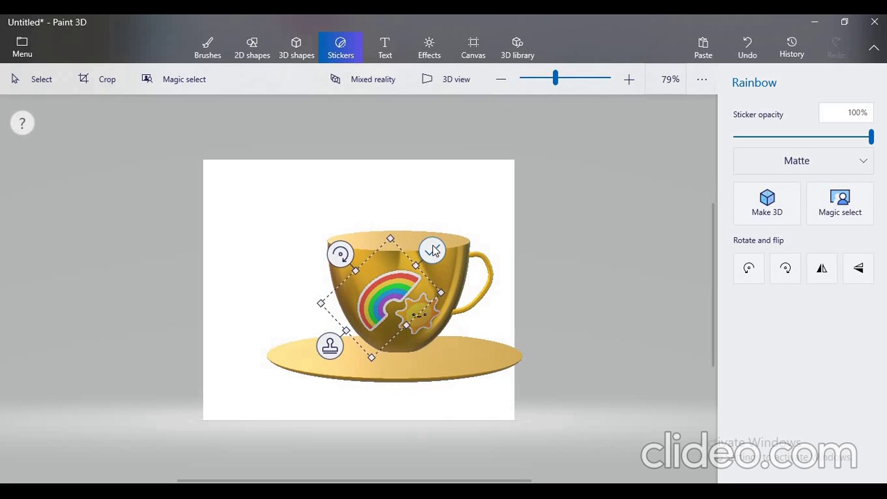
left_click(630, 231)
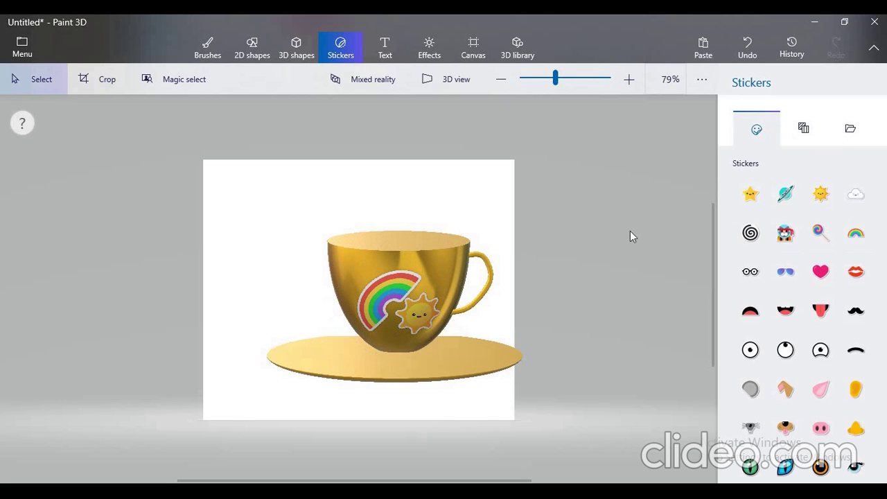
Stamp a resized Cloud sticker on the gold cup, just below the rainbow and beside the sun
left_click(858, 203)
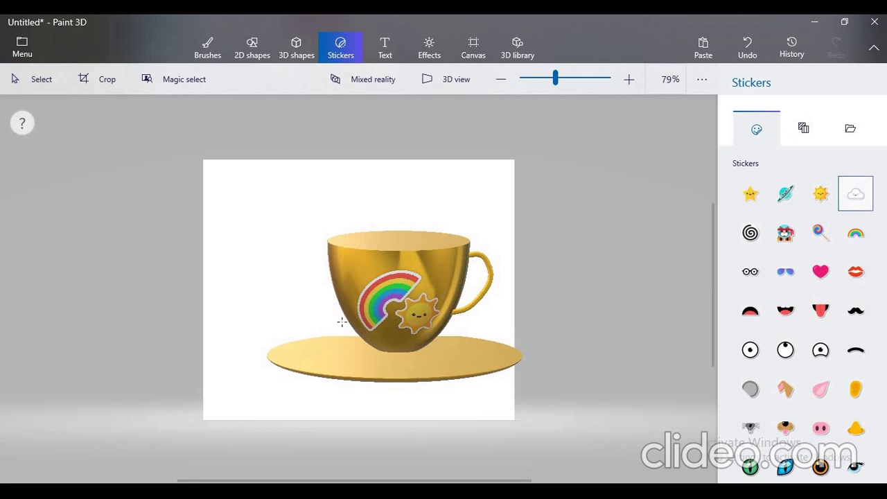
mouse_move(353, 321)
left_mouse_down()
mouse_move(406, 376)
mouse_move(401, 276)
left_mouse_up()
mouse_move(405, 317)
left_mouse_down()
mouse_move(420, 388)
mouse_move(423, 312)
mouse_move(428, 319)
left_mouse_up()
left_click_drag(376, 291, 389, 340)
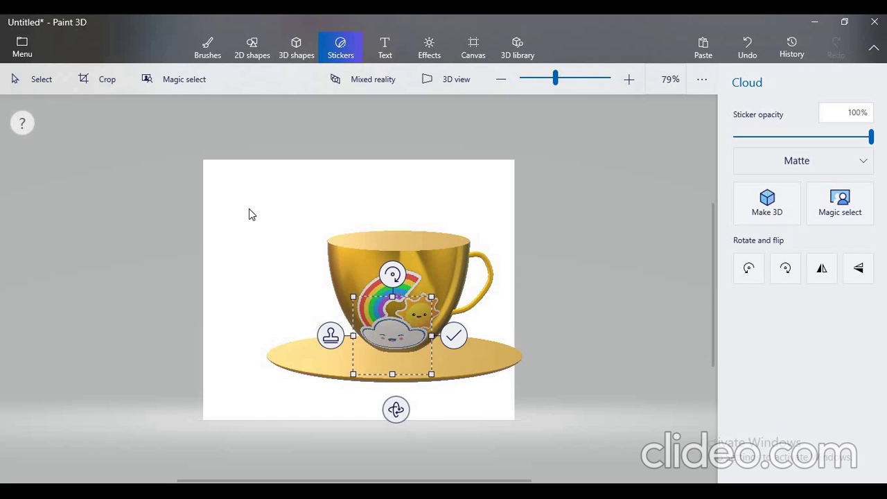
left_click(453, 337)
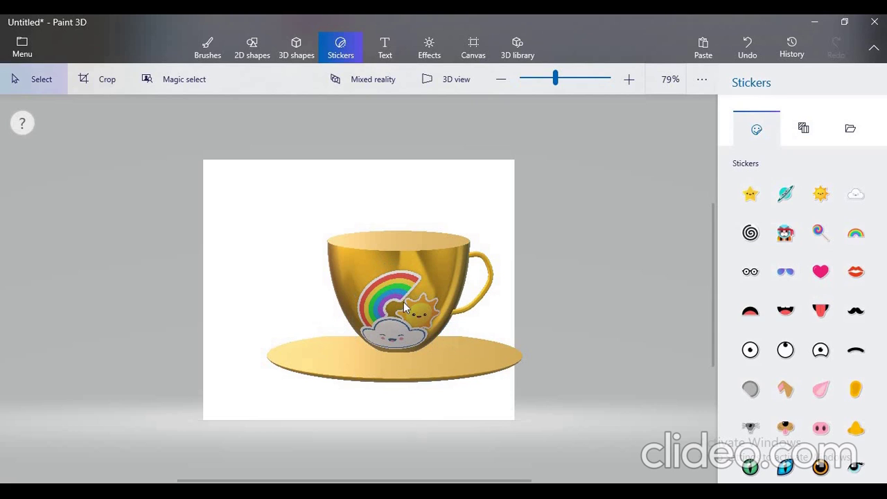
left_click(406, 305)
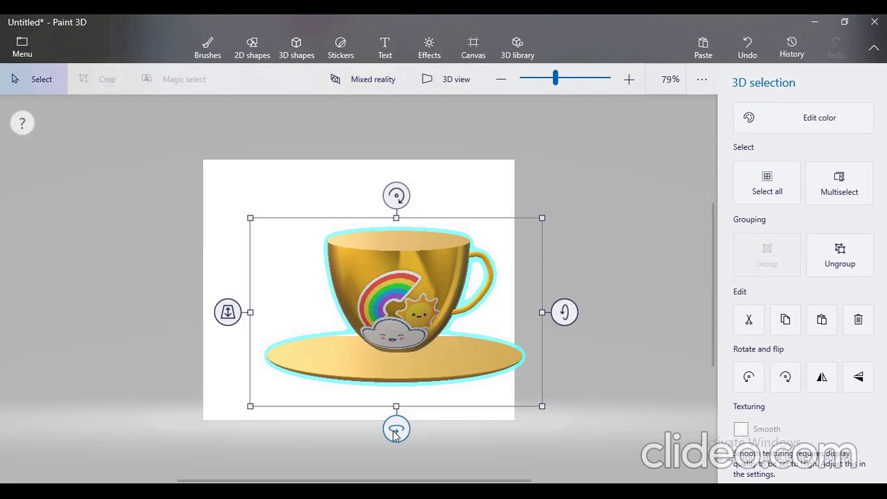
Try spinning the cup group with its bottom rotate handle, then deselect it and return to Stickers
left_click_drag(397, 429, 415, 429)
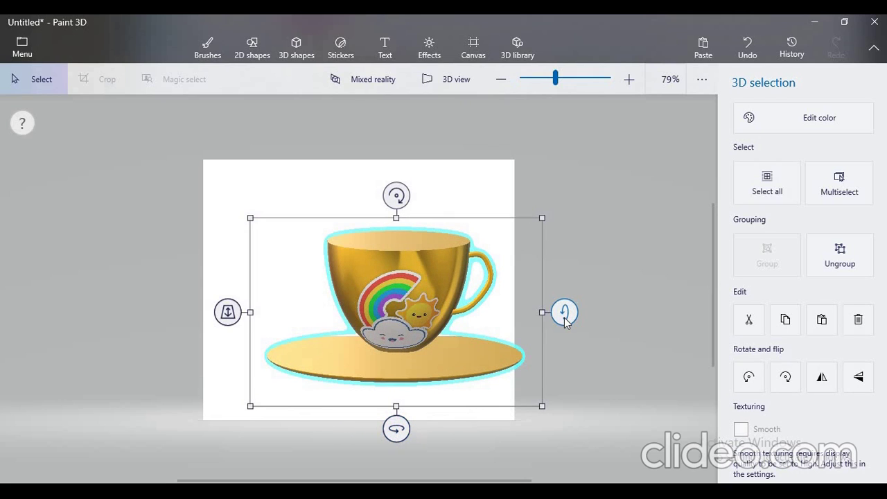
key("s")
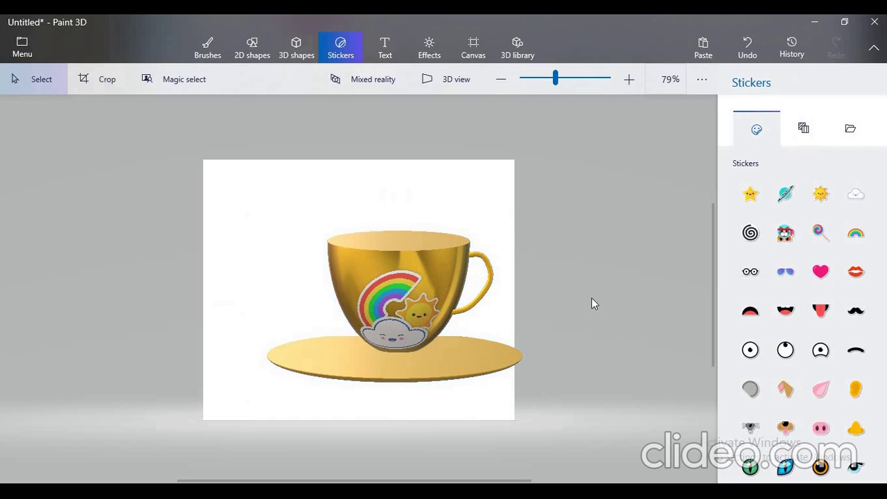